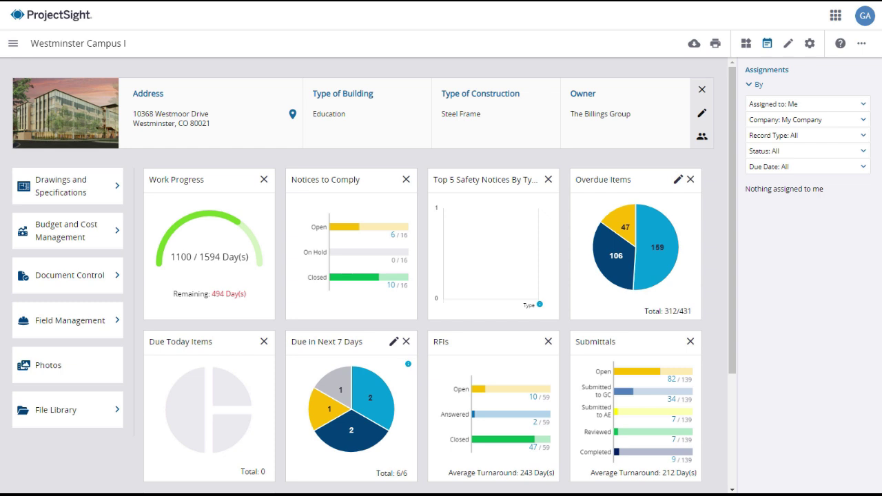
Step: Open the Meeting Minutes list in Document Control and look through its sorting and grouping options
click(92, 279)
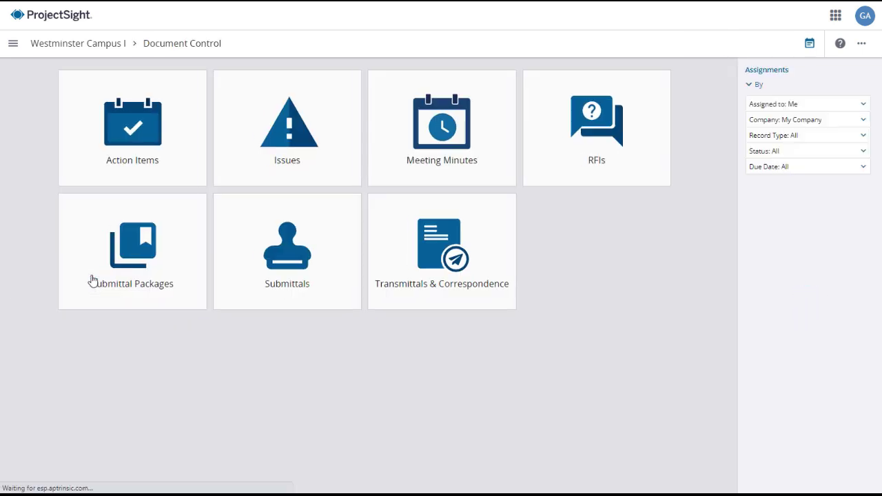
click(430, 182)
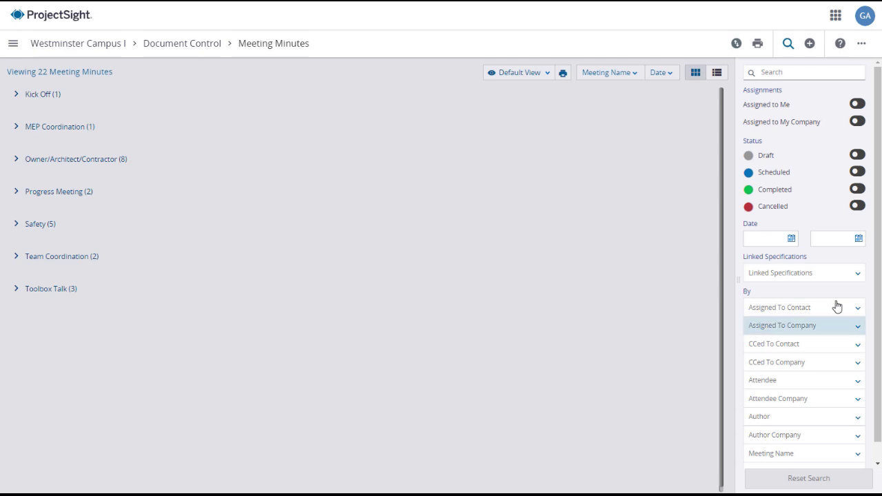
click(670, 76)
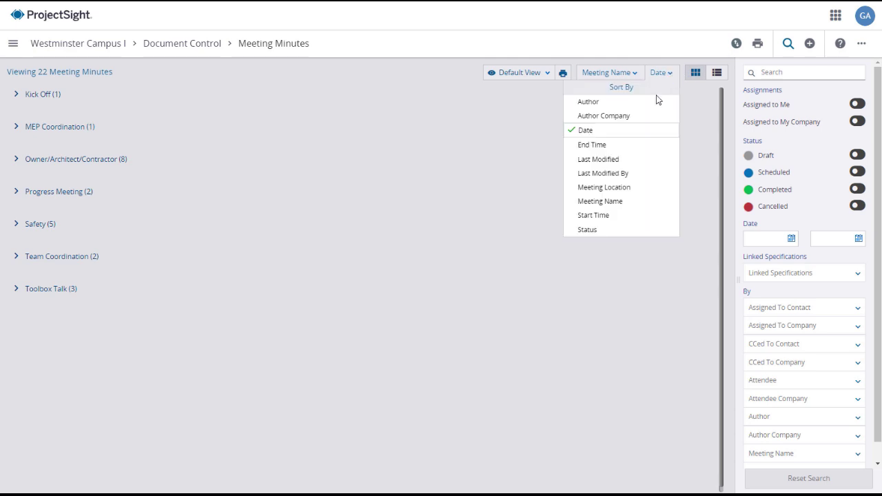
click(693, 134)
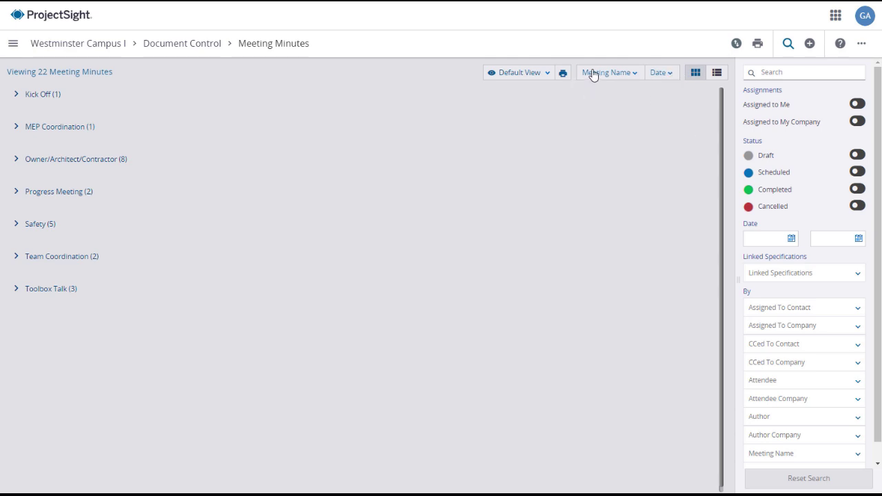
click(597, 73)
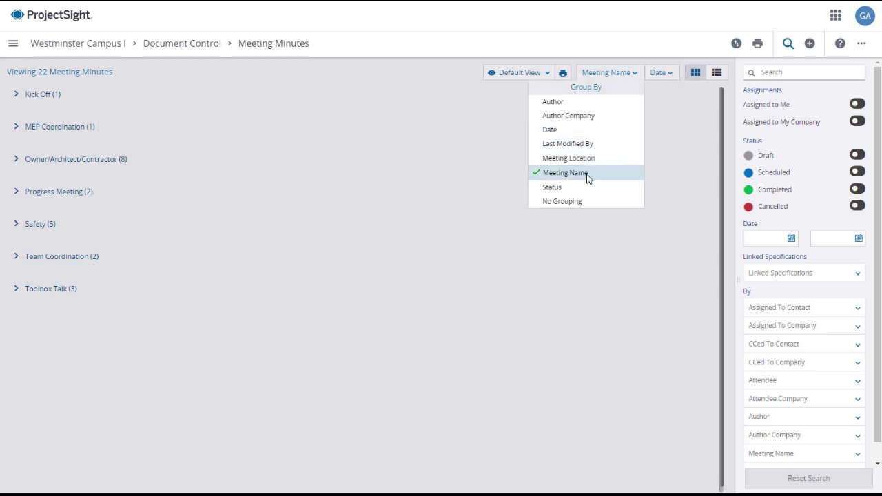
click(525, 76)
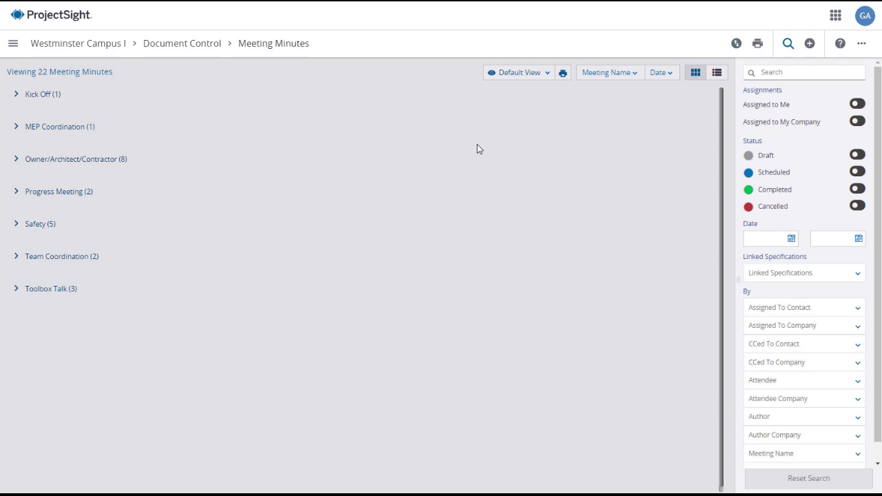
Step: Open the 10/25/2023 Progress Meeting record and examine the notes of its Parking Passes topic
click(17, 192)
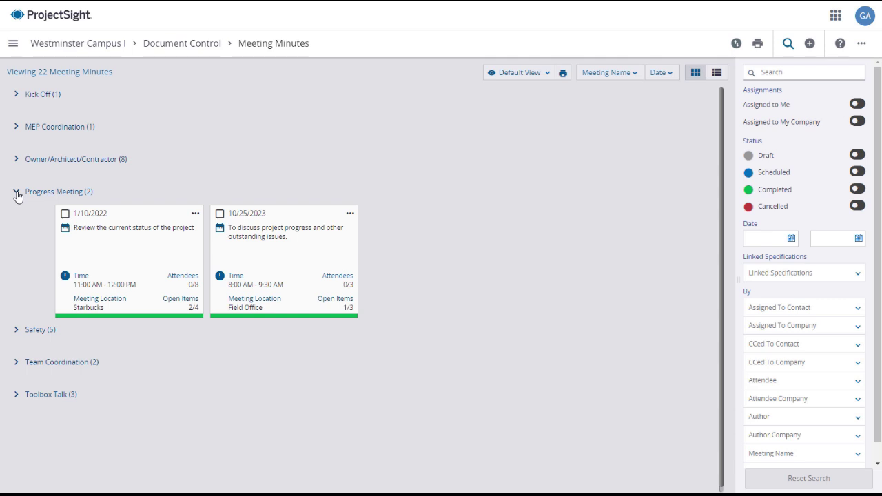
click(305, 263)
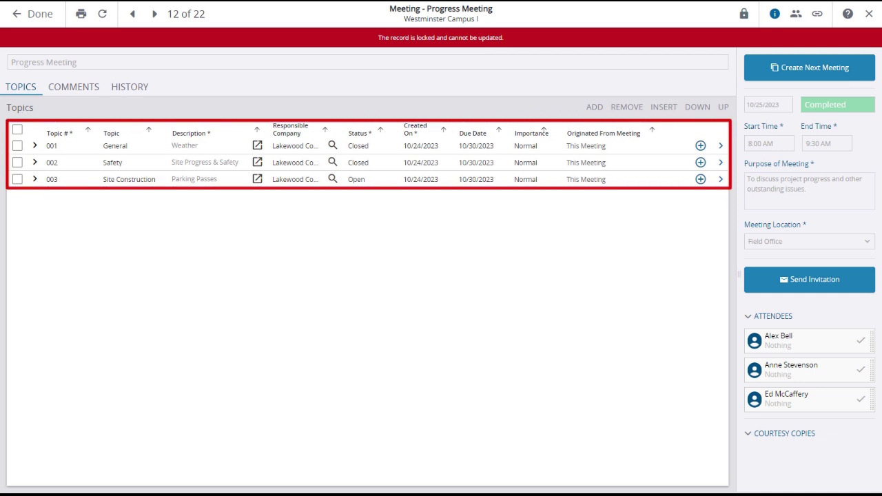
click(35, 181)
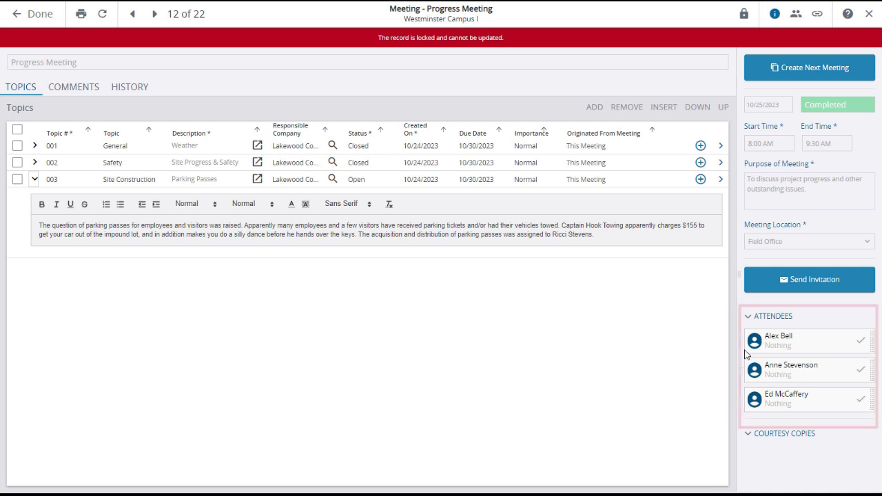
click(810, 75)
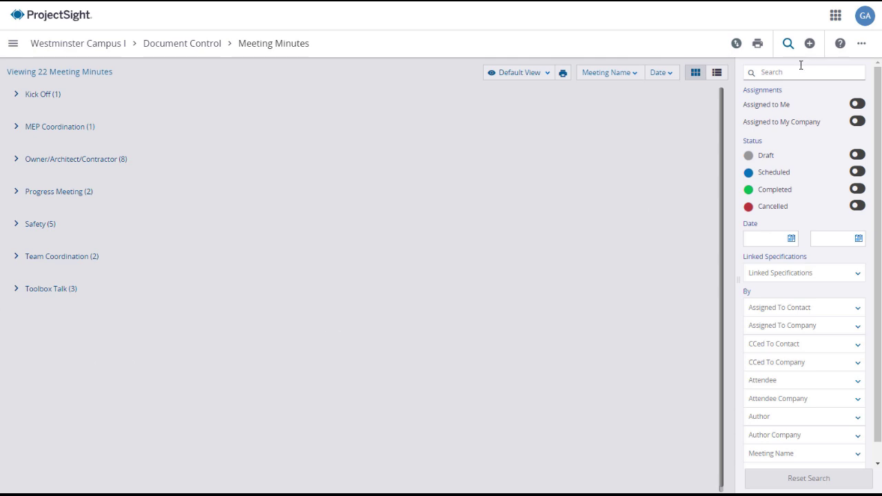
Step: Start a new Toolbox Talk meeting at Jobsite Trailer with the purpose "To discuss important topics on the worksite."
click(811, 44)
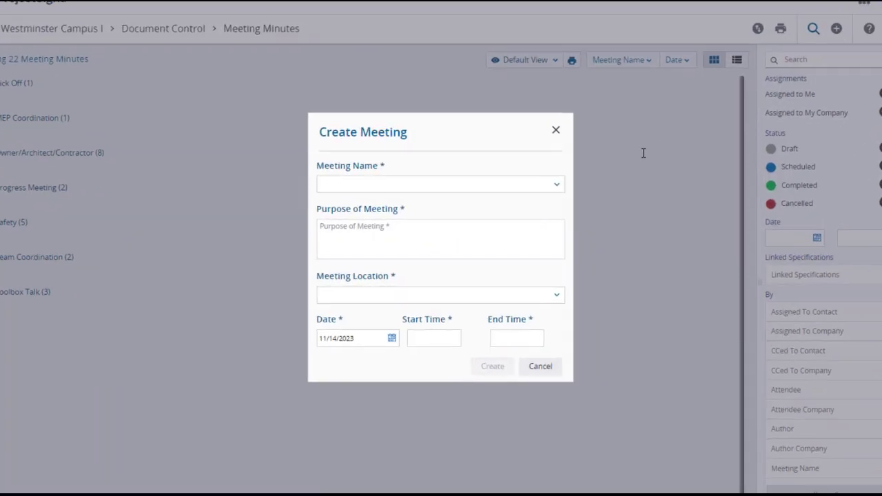
click(557, 185)
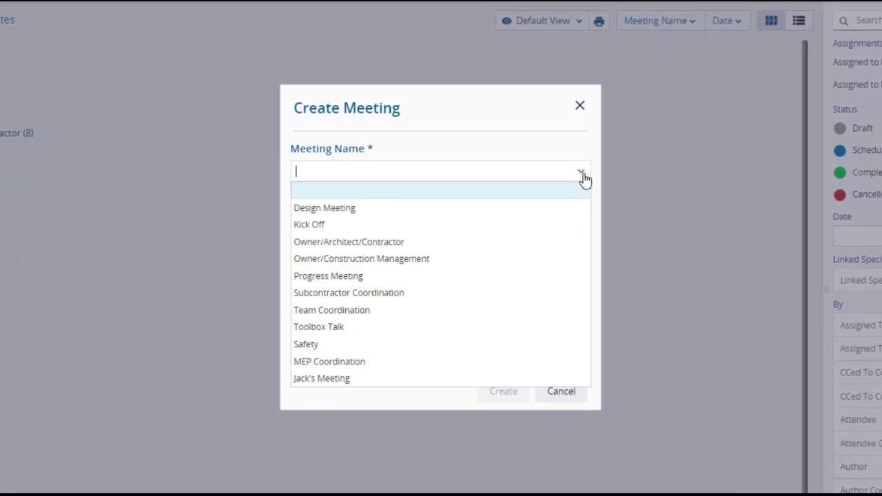
click(444, 328)
click(392, 232)
text(To discuss important topics on the worksite)
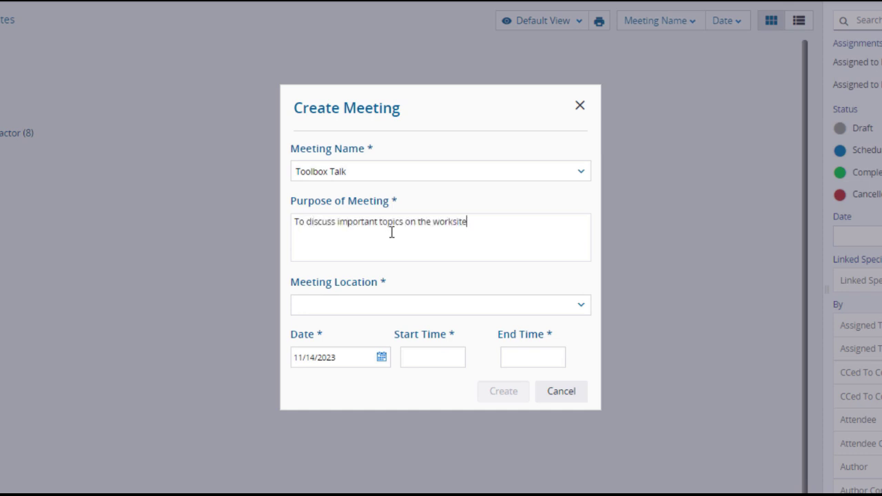
text(.)
click(582, 313)
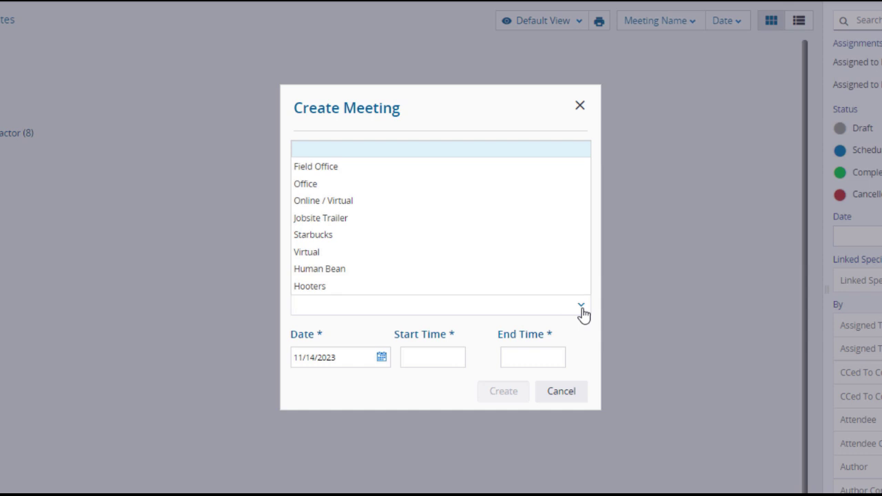
click(435, 225)
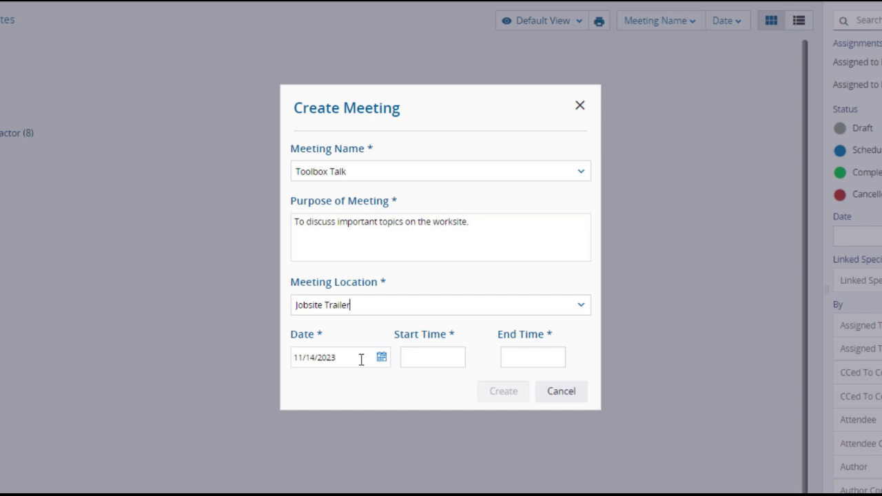
Step: Set the meeting's start time to 7:00 AM and end time to 7:15 AM, and create the meeting
click(450, 358)
text(0700)
click(514, 357)
text(0715)
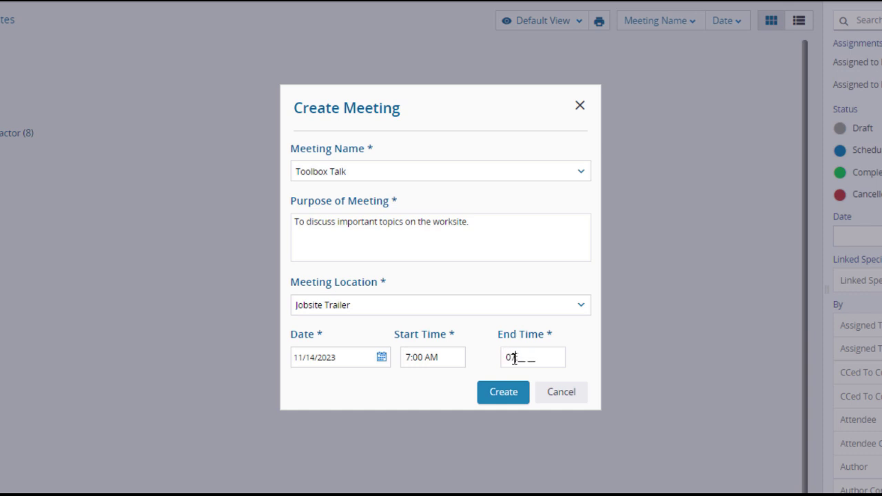
click(585, 363)
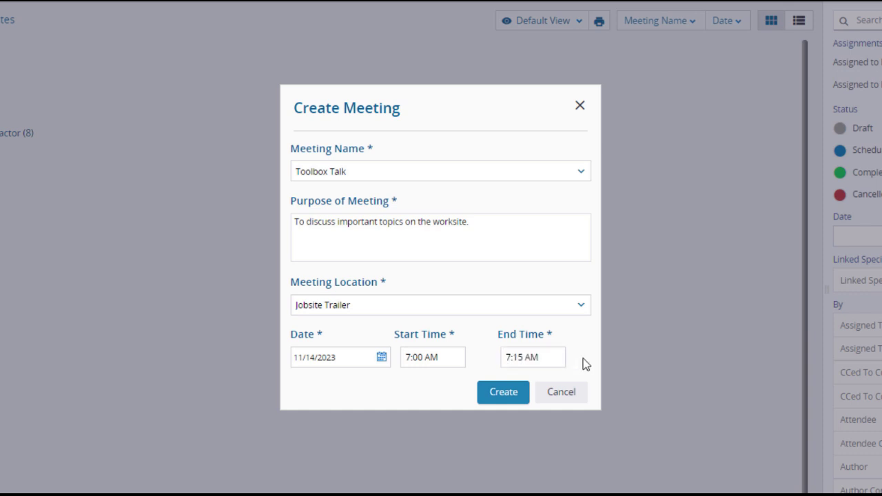
click(512, 400)
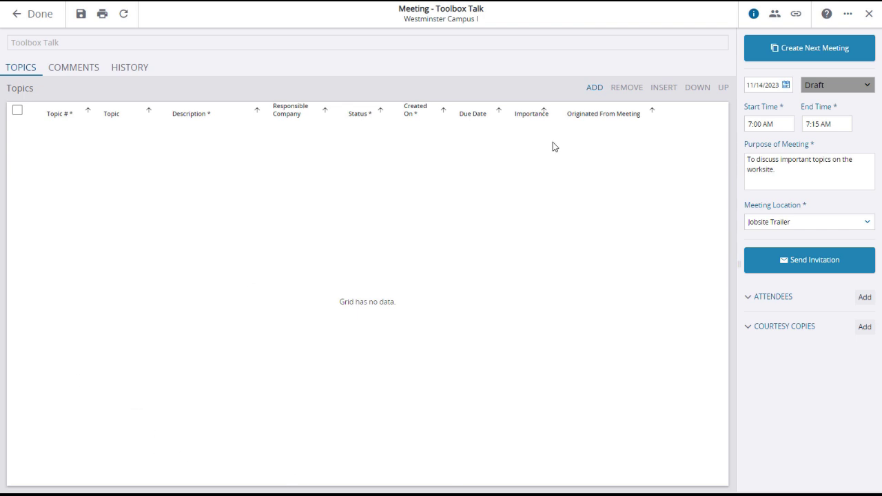
Step: Add a Safety topic "Proper Footwear" and Site Construction topics "Tool Storage - End of Day" and "New Clock In/Out Procedure"
click(595, 90)
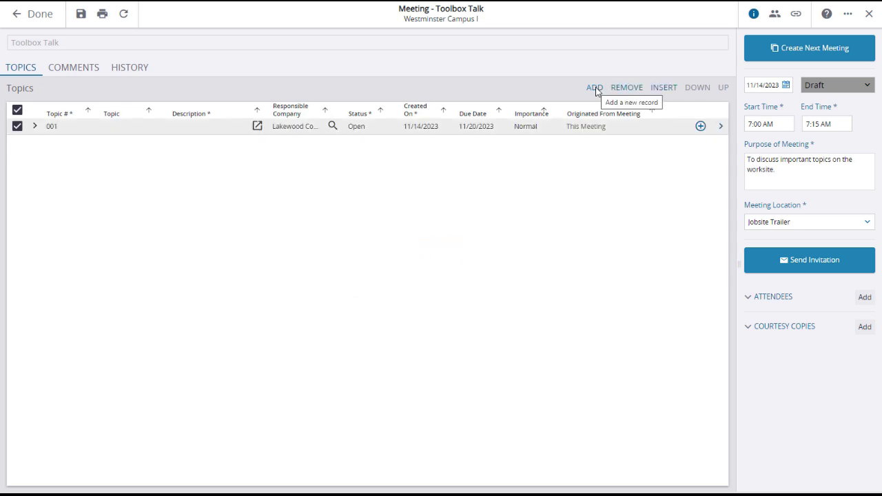
click(110, 128)
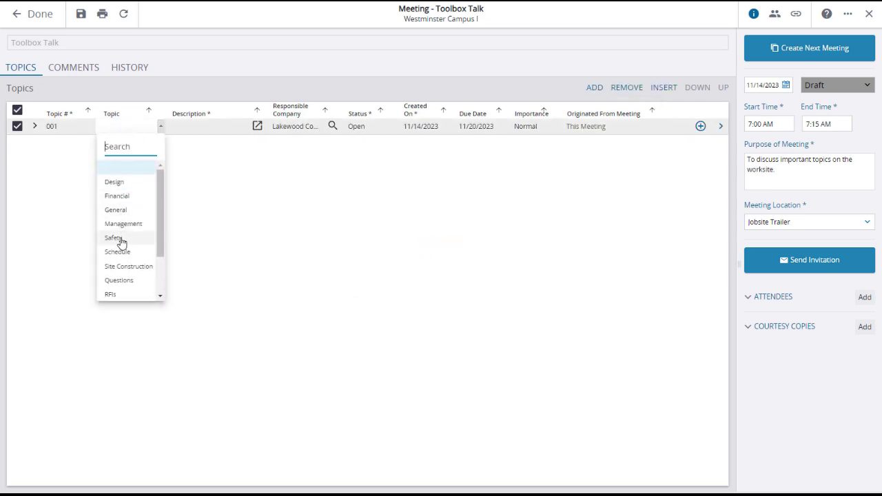
click(120, 239)
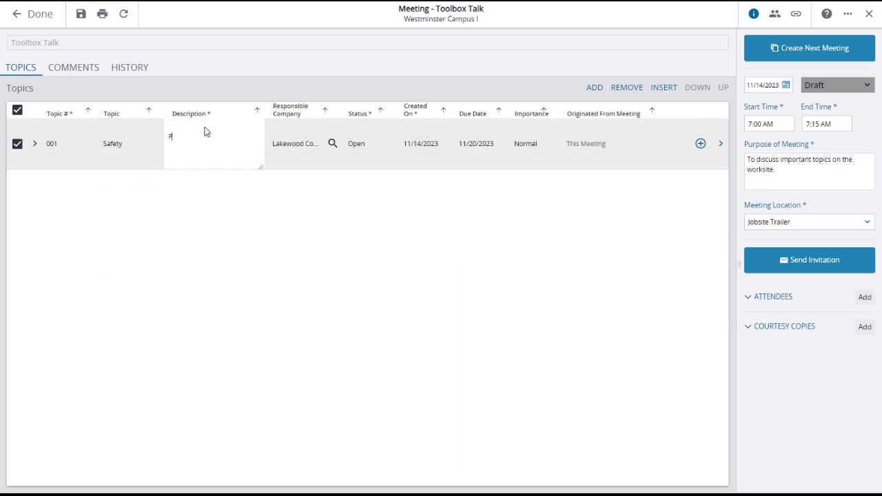
text(roper Footwear)
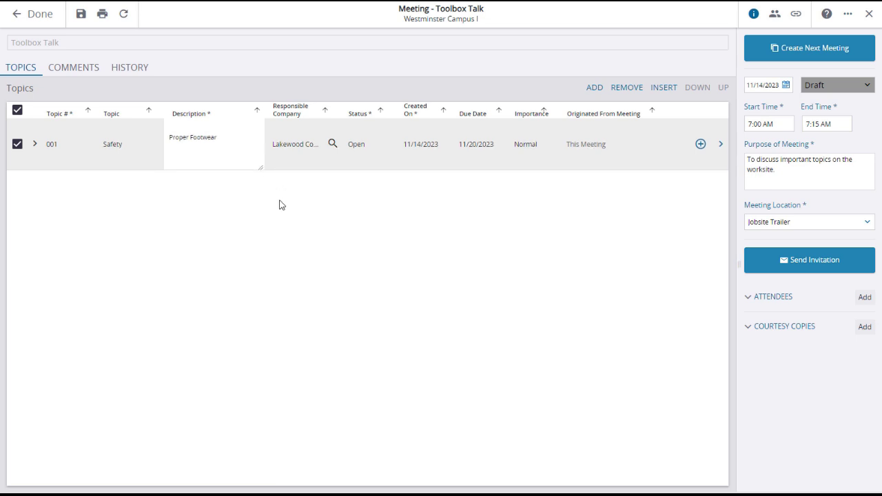
click(593, 89)
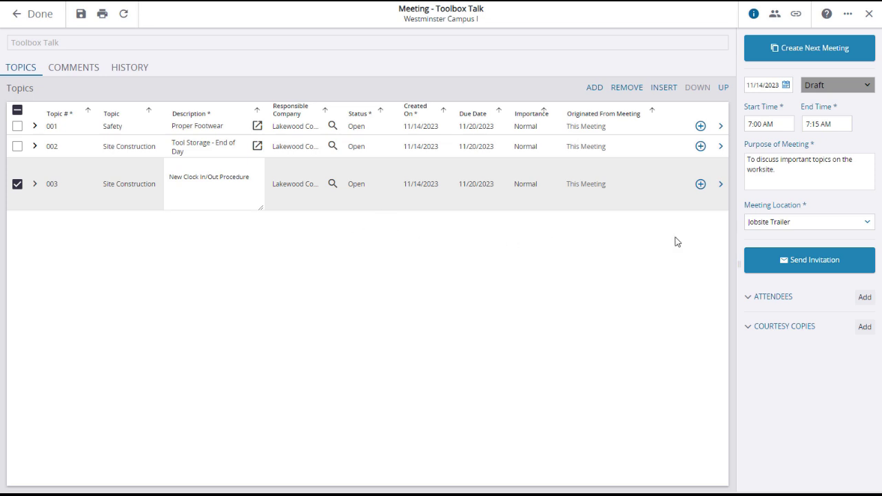
Step: Add an action item with the subject "Bring tablet Kiosk to Meeting" to the New Clock In/Out Procedure topic
click(700, 184)
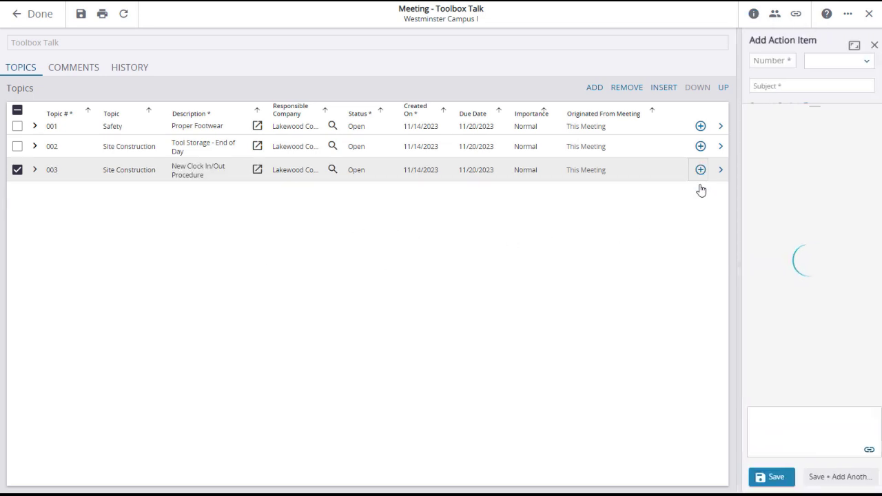
click(792, 87)
text(Bring tablet Kiosk to Meeting)
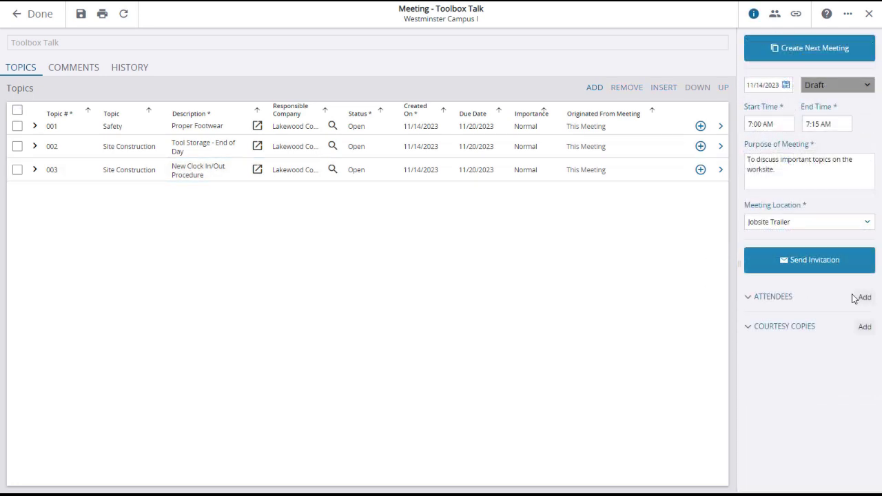
Step: Add five attendees to the Toolbox Talk meeting and set its status to Scheduled
click(865, 298)
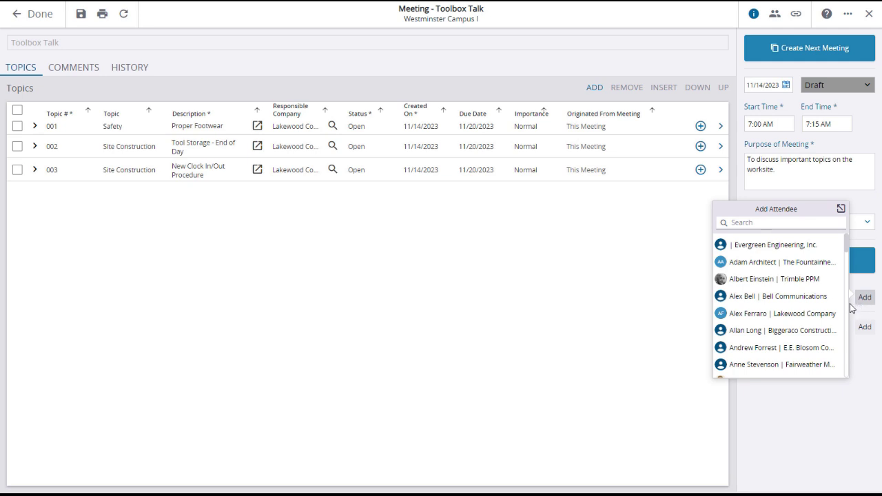
click(750, 280)
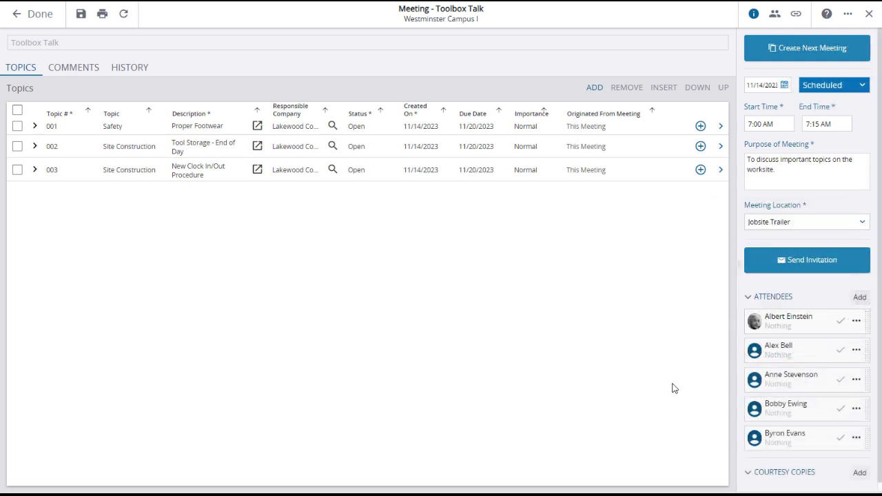
Step: Send the Toolbox Talk meeting invitation with the prepared subject, recipient and topic list
click(827, 264)
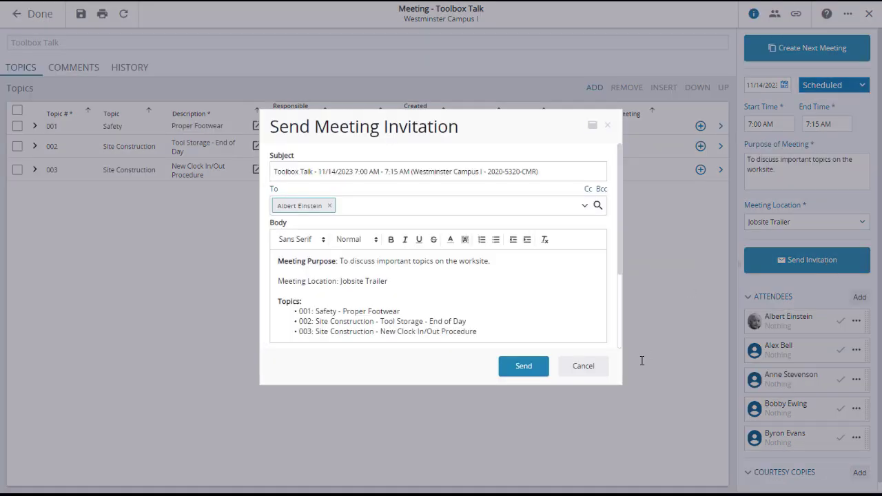
click(525, 375)
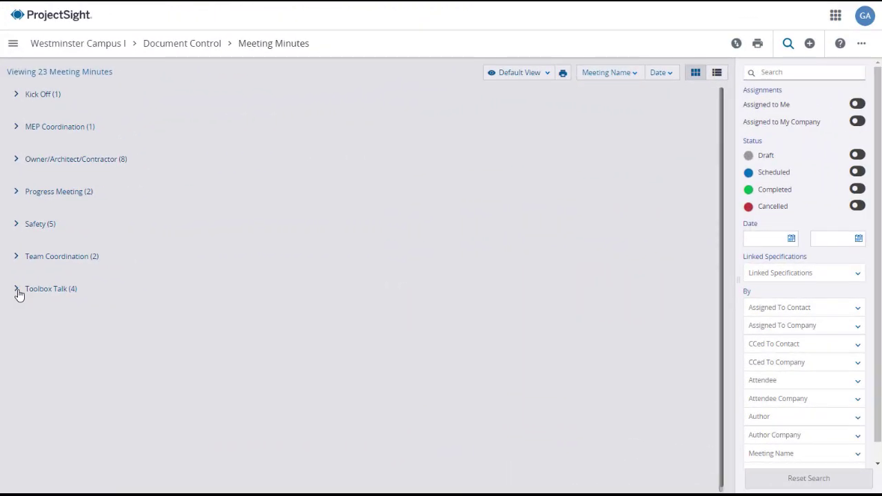
Step: In the 11/14/2023 Toolbox Talk meeting, set New Clock In/Out Procedure and Tool Storage - End of Day to Closed, and Proper Footwear to In Progress
click(16, 289)
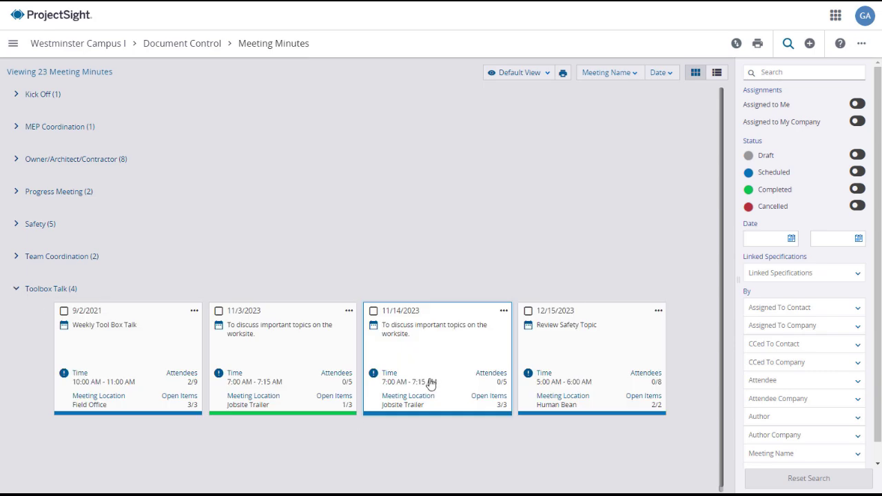
click(432, 382)
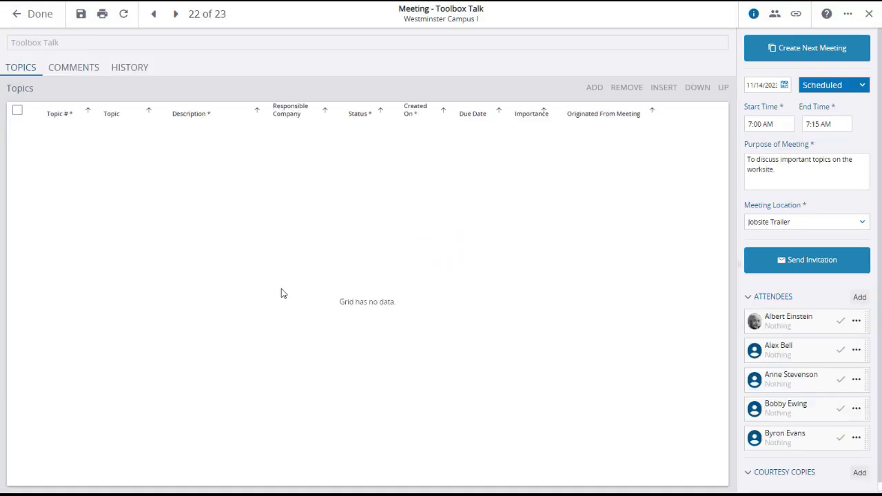
click(376, 170)
click(372, 245)
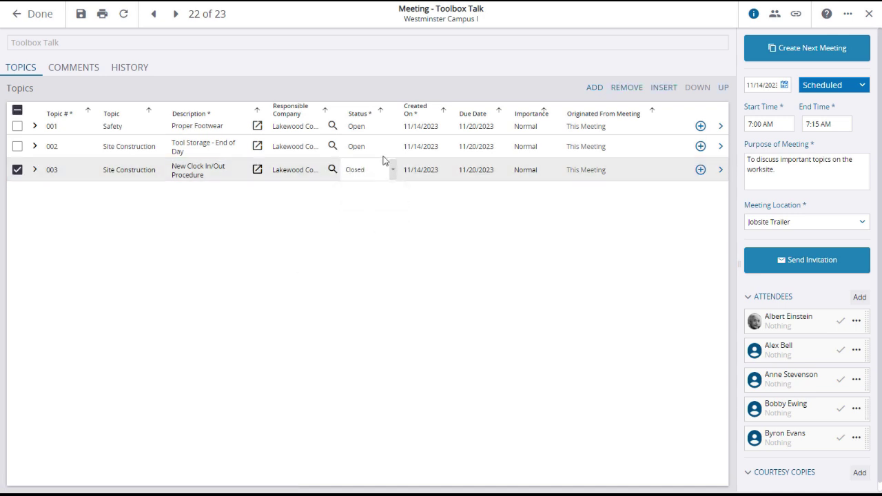
click(383, 151)
click(365, 211)
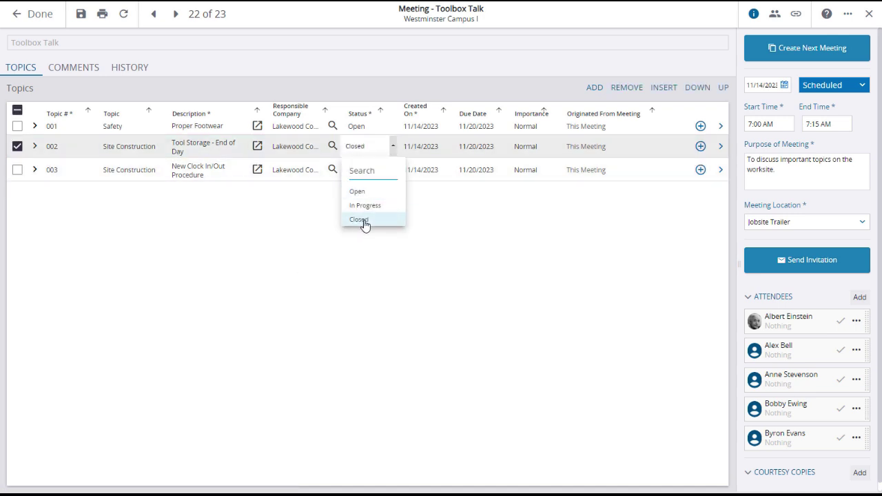
click(385, 126)
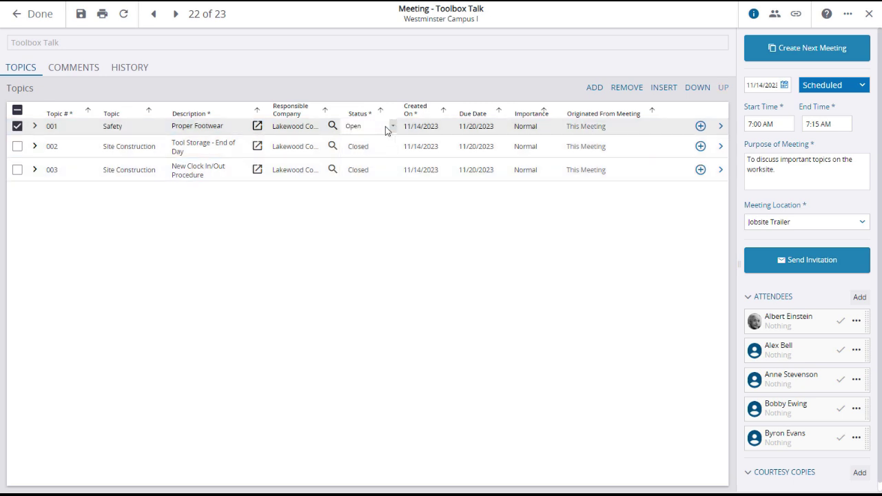
click(392, 127)
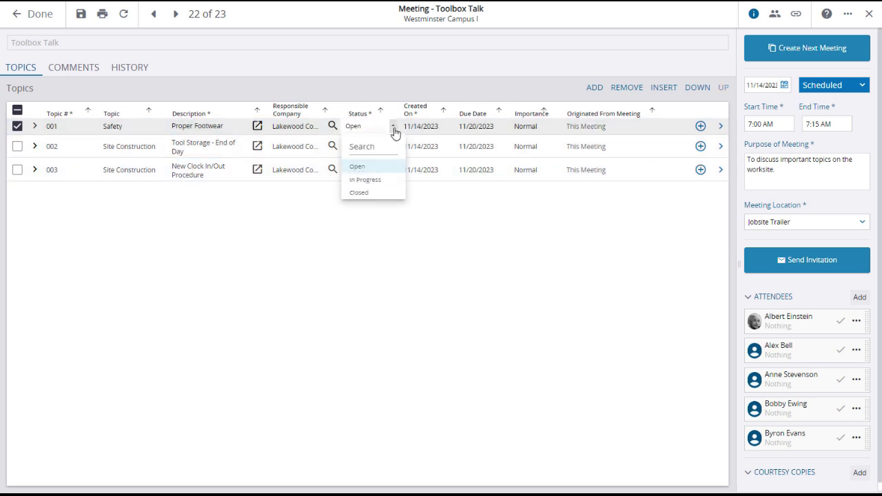
click(367, 183)
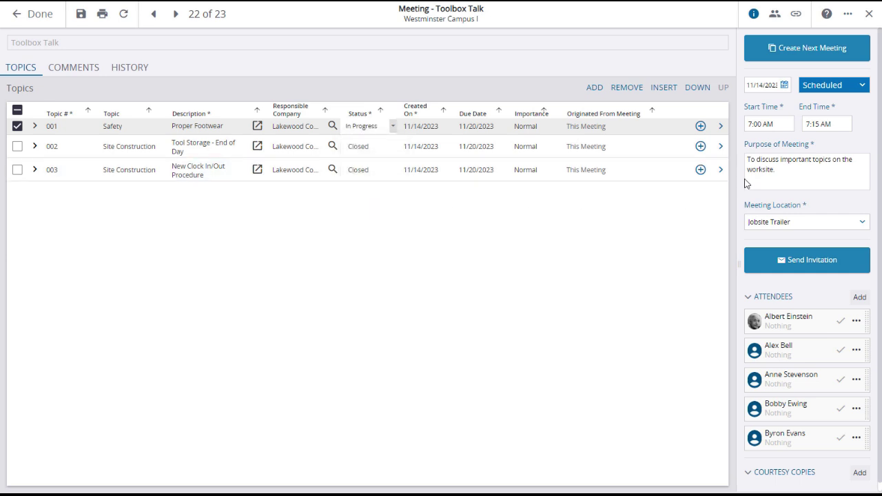
Step: Start an action item for the Proper Footwear topic with the subject "Get 20% Discount Certificates for Footwear" and the type Schedule Task
click(700, 126)
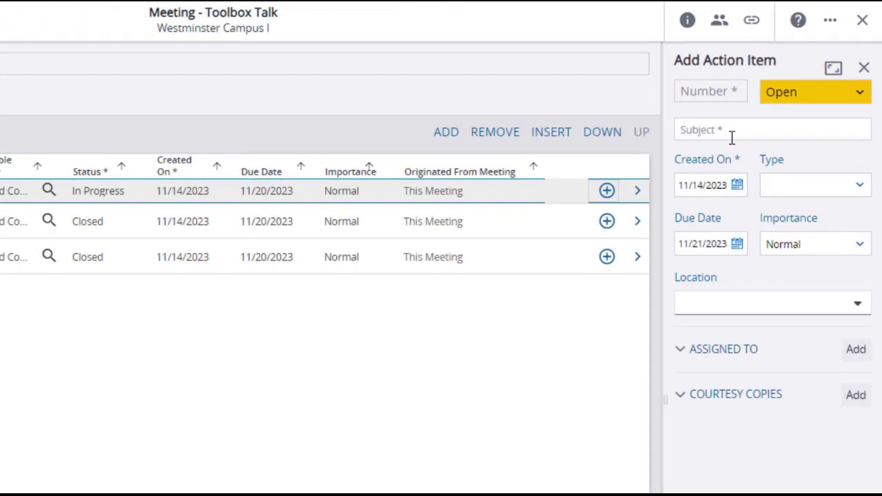
click(732, 130)
text(Get 20% Discount Certificates for Footwa)
text(ear)
click(854, 194)
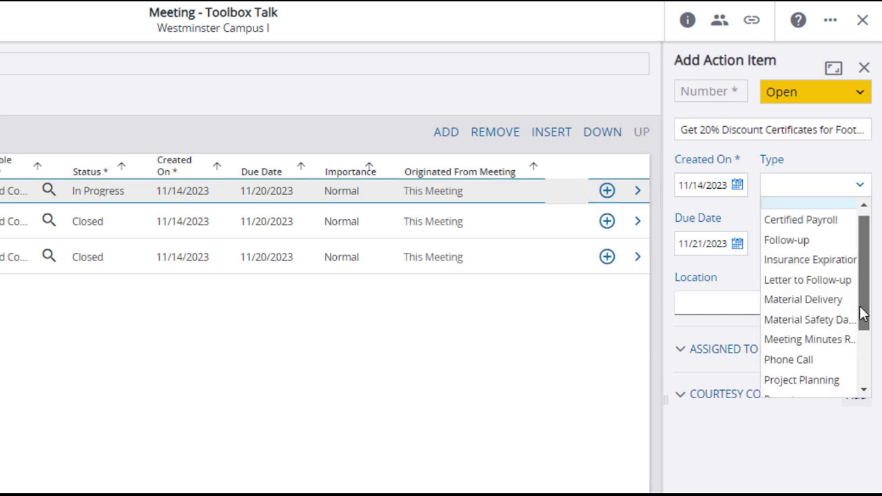
drag(861, 311, 865, 358)
click(814, 349)
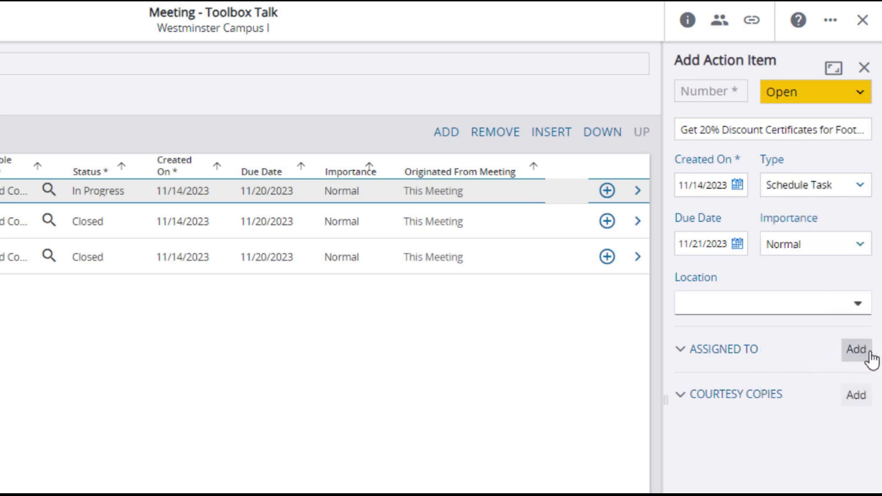
Step: Assign the action item to the Lakewood Company contact and save it with the description "Local store offering 20% discount for employees."
click(856, 350)
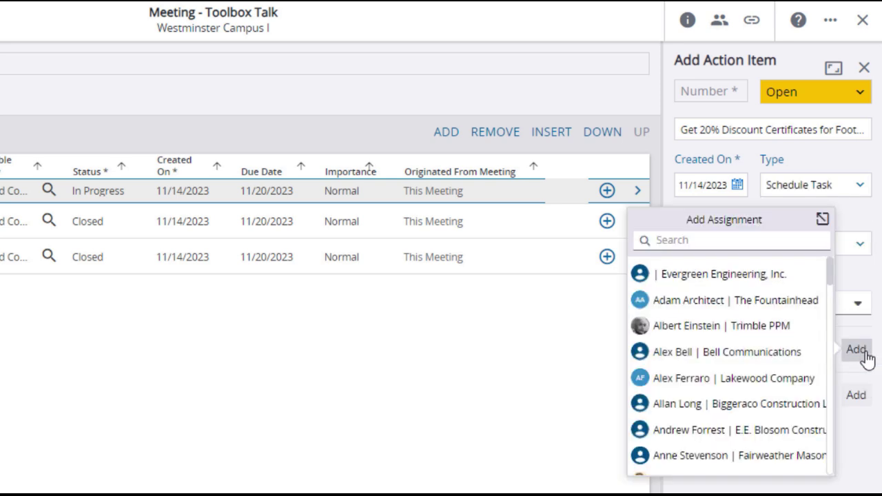
click(680, 379)
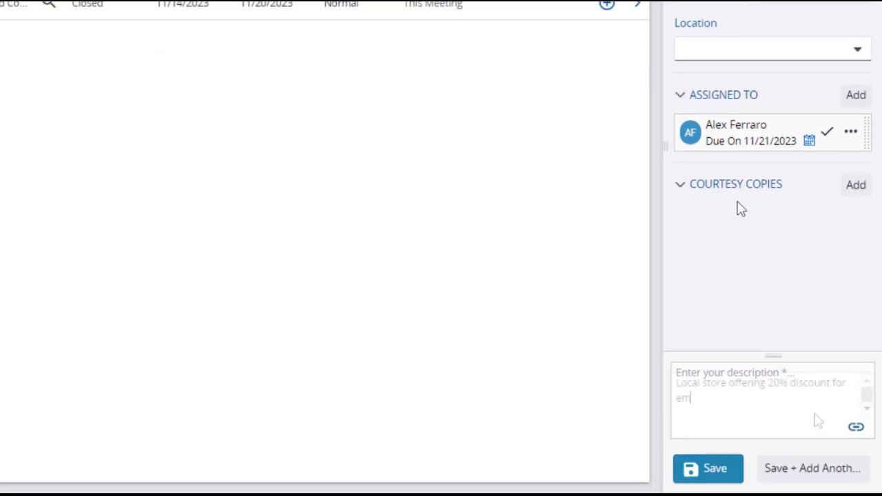
text(ployees.)
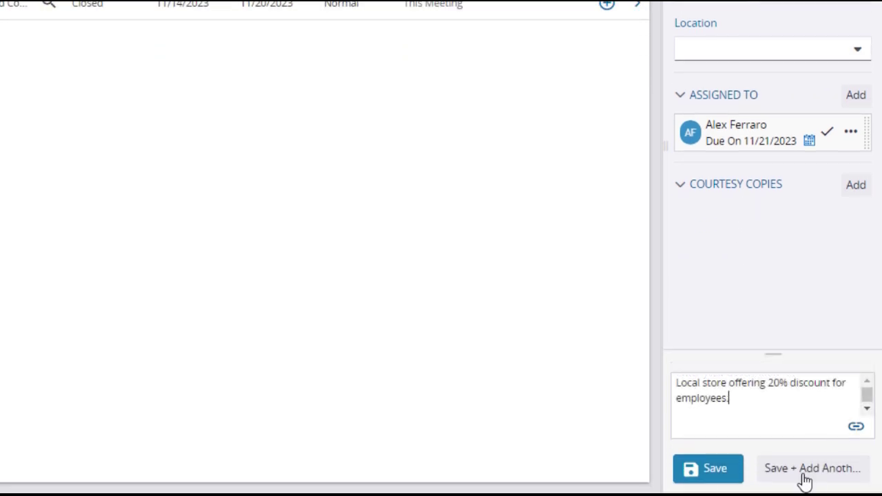
click(710, 476)
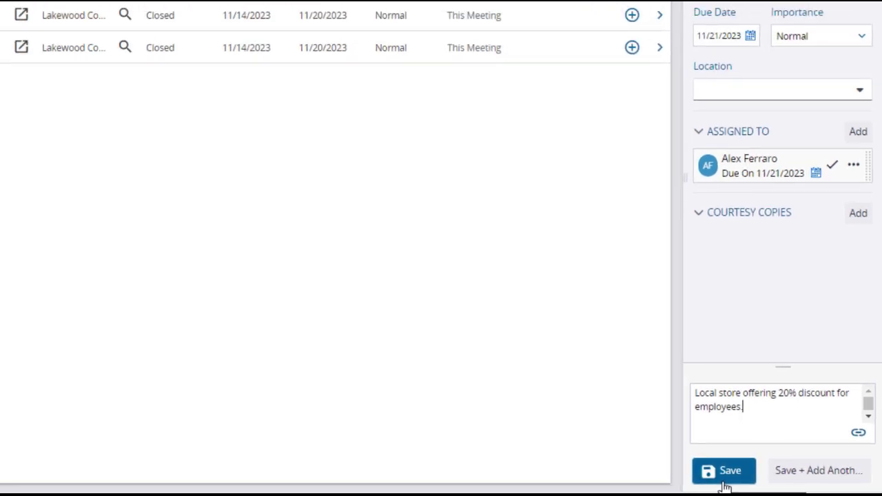
click(766, 479)
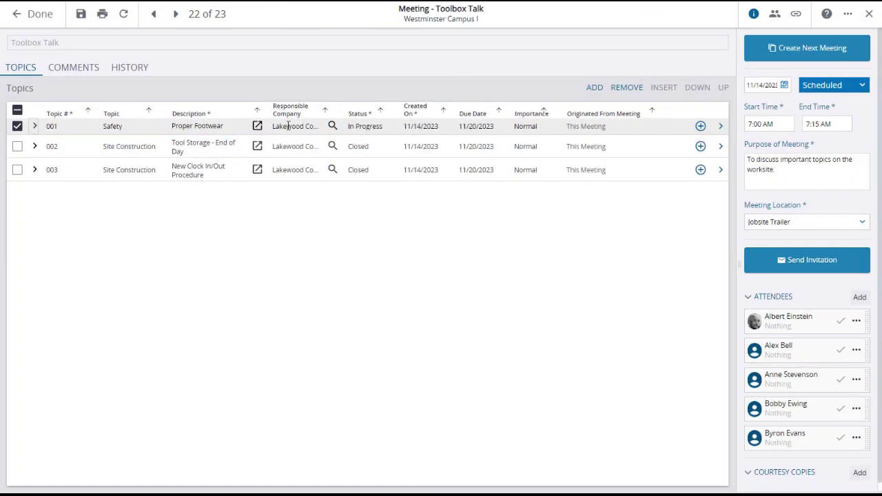
Step: Set the Proper Footwear topic's status to Closed and the Toolbox Talk meeting's status to Completed
click(374, 128)
click(374, 127)
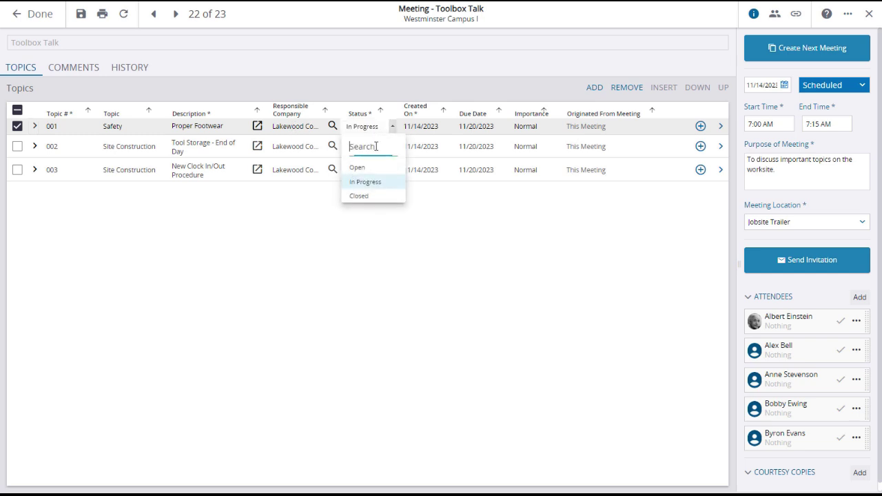
click(365, 197)
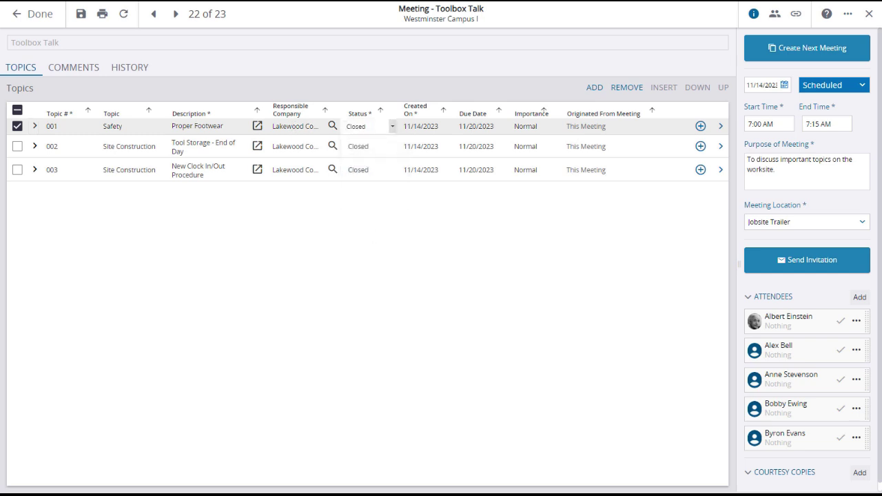
click(861, 88)
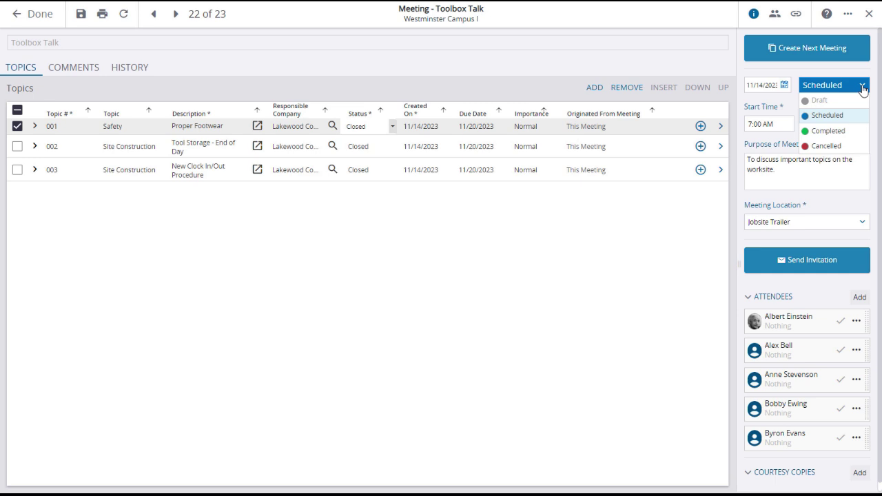
click(844, 130)
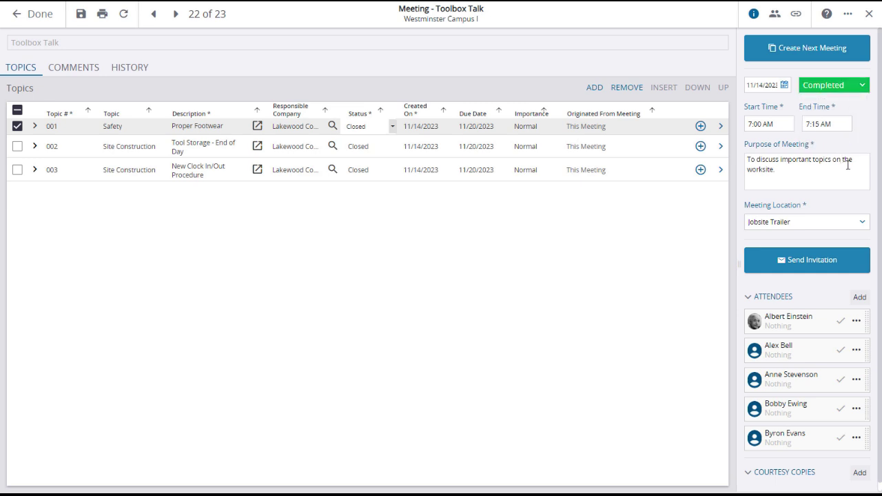